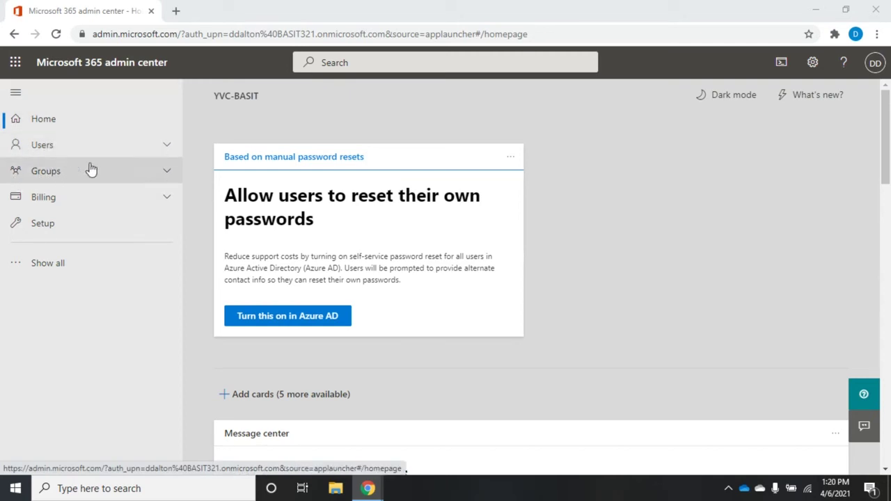
# Expand Groups in the left navigation and open the Active groups list
pyautogui.click(170, 175)
pyautogui.click(170, 175)
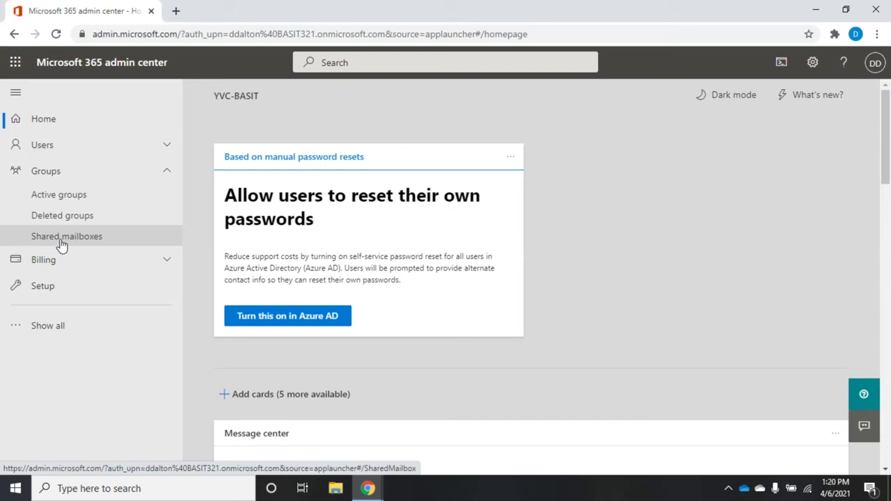
pyautogui.click(79, 201)
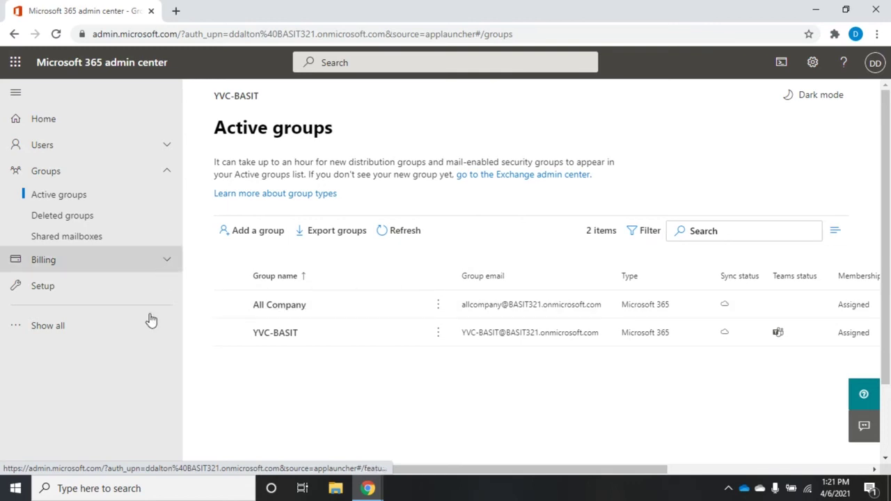
# Start the Add a group wizard from the Active groups page
pyautogui.click(257, 237)
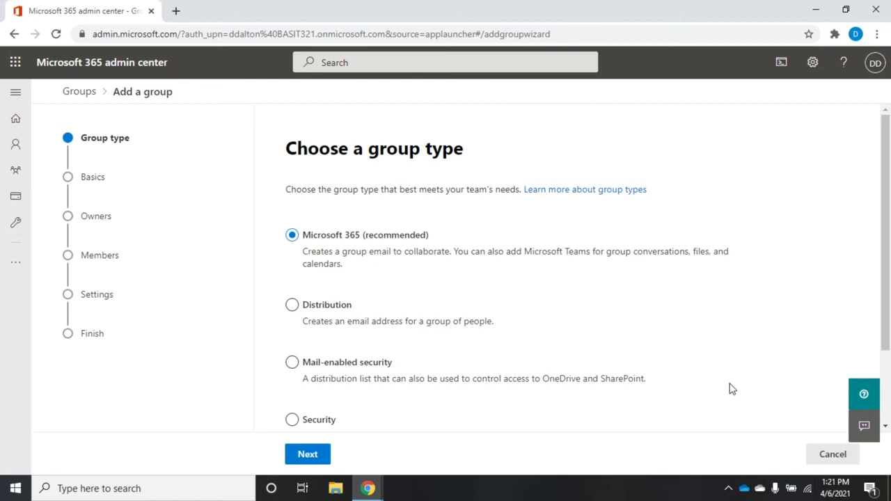
# Keep Microsoft 365 (recommended) as the group type and continue to the basics
pyautogui.moveTo(887, 236); pyautogui.dragTo(887, 307)
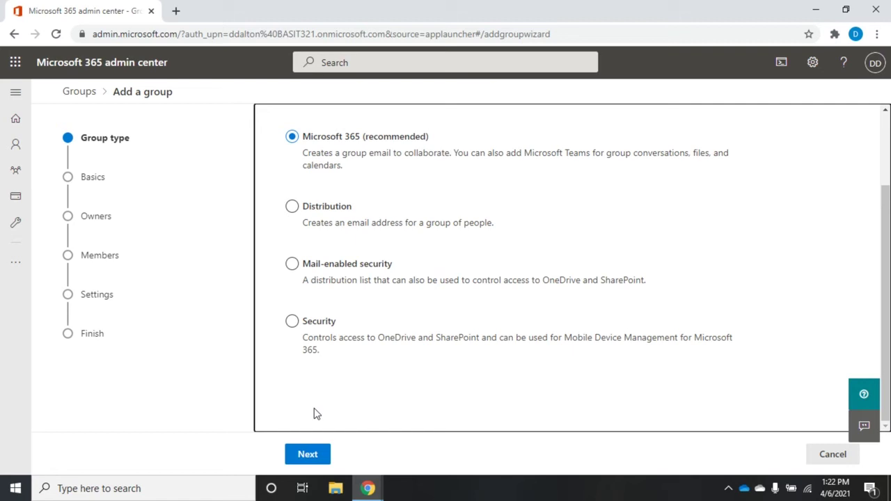
pyautogui.click(307, 455)
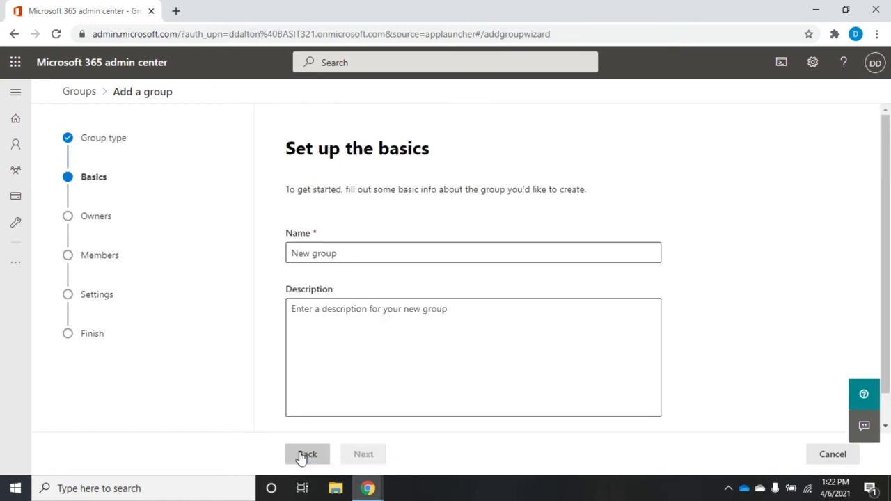
# Enter name 'Sales' and description 'Microsoft 365 group for sales personnel', then continue to owners
pyautogui.click(417, 253)
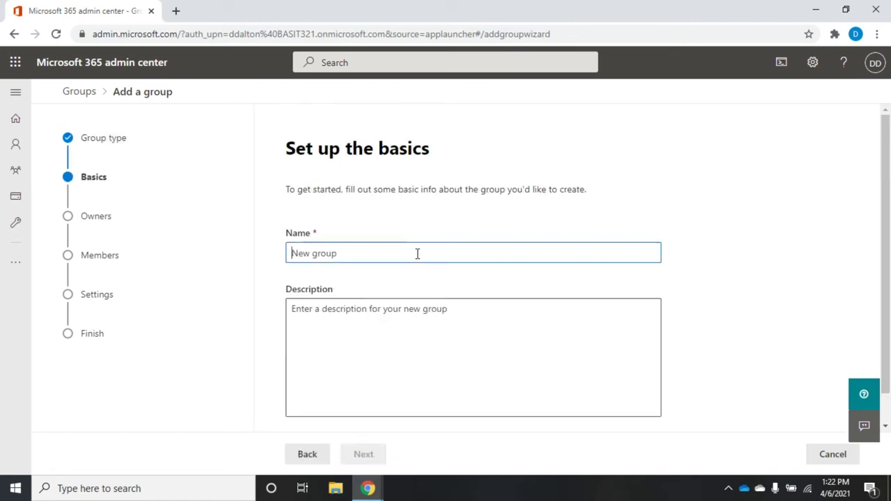
pyautogui.write('Sales')
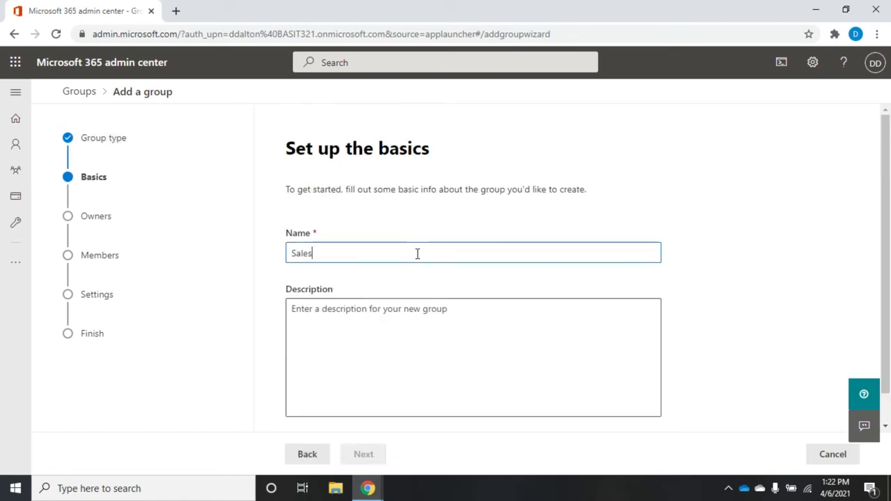
pyautogui.click(398, 322)
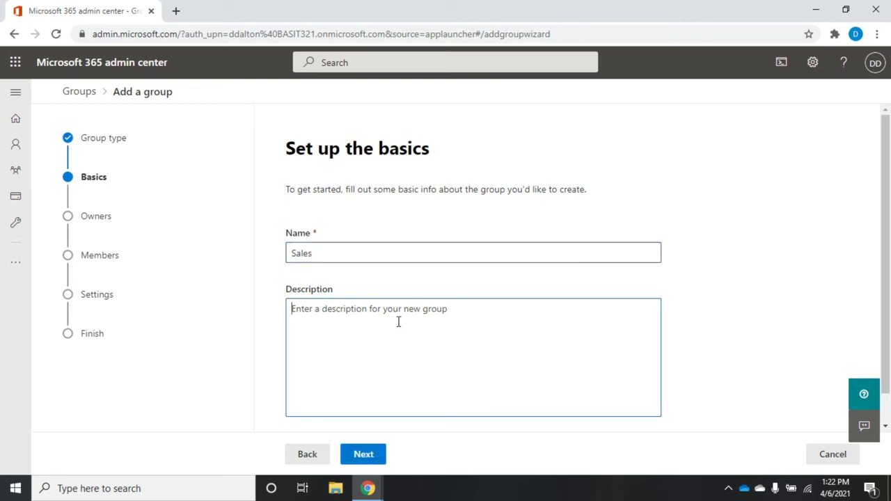
pyautogui.write('A')
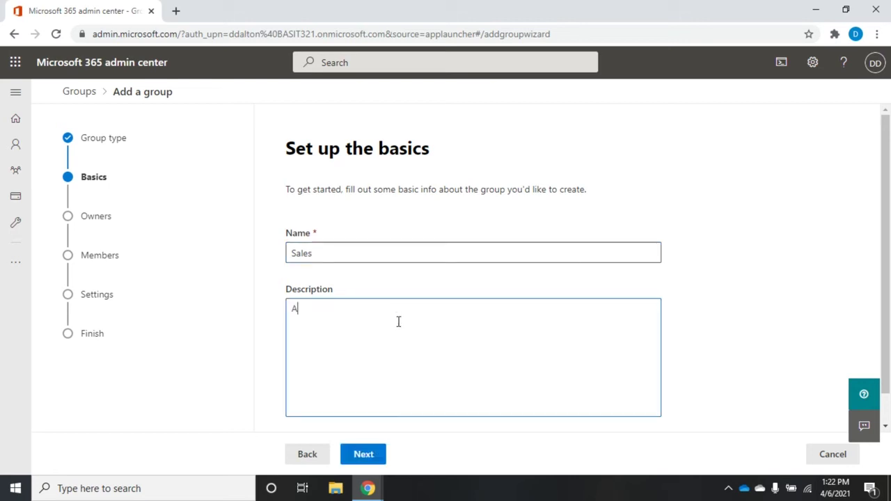
pyautogui.press('BackSpace')
pyautogui.write('Microsoft 365 group for sales per')
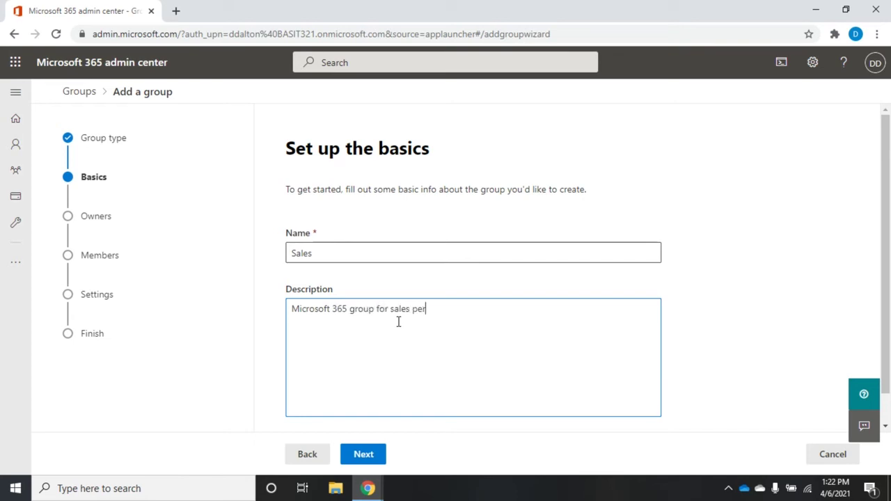
pyautogui.write('sonnel')
pyautogui.click(371, 454)
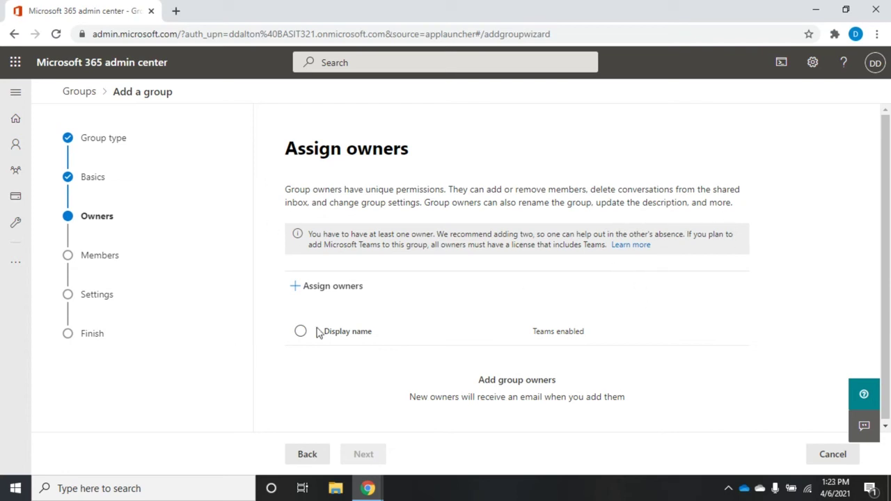
# Pick the second user in the owners panel and add them as group owner
pyautogui.click(337, 293)
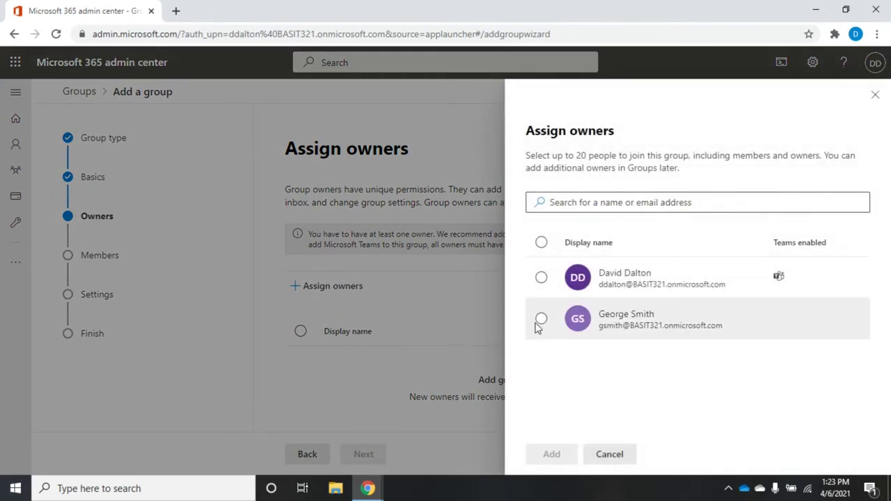
pyautogui.click(541, 320)
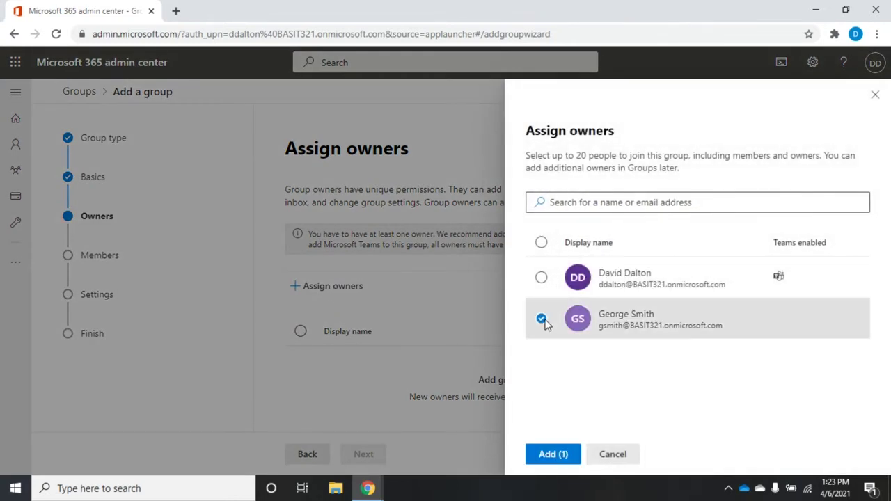
pyautogui.click(550, 459)
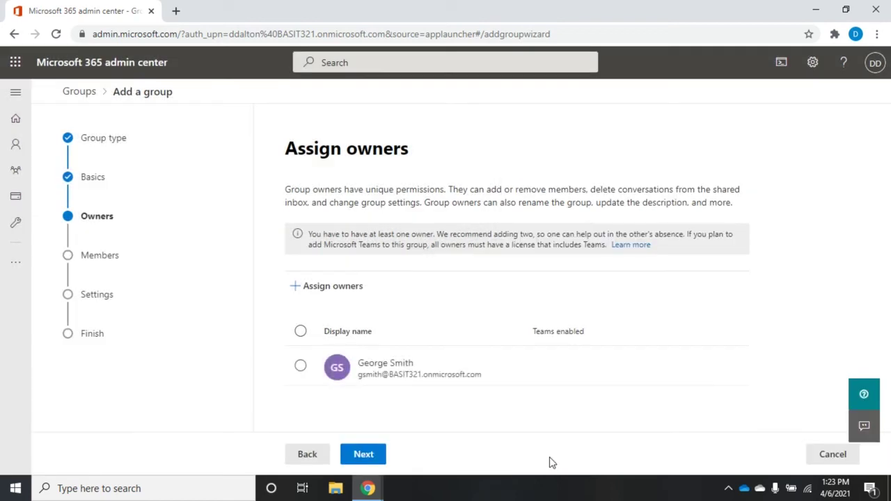
# On the members step, tick the second user and add them as a member
pyautogui.click(366, 455)
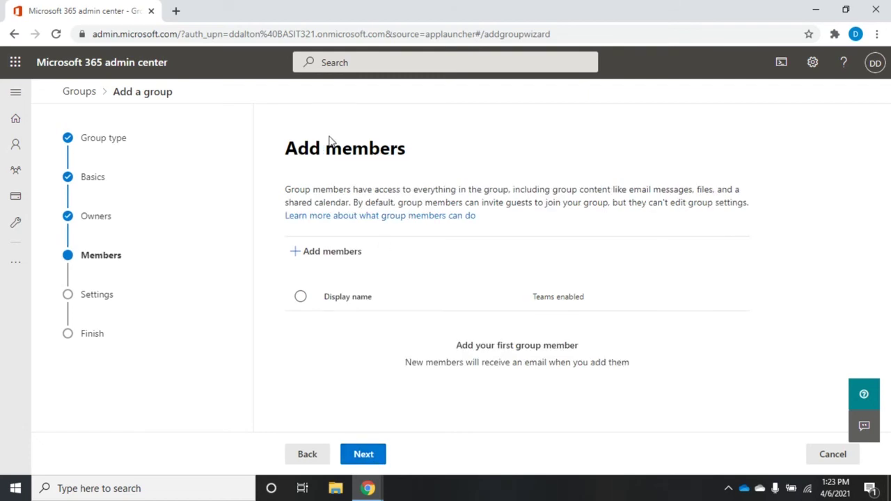
pyautogui.click(309, 256)
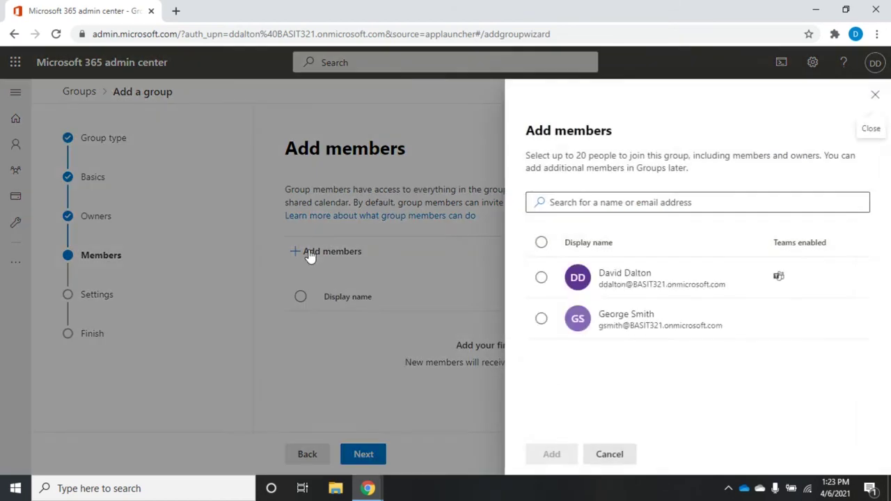
pyautogui.click(542, 320)
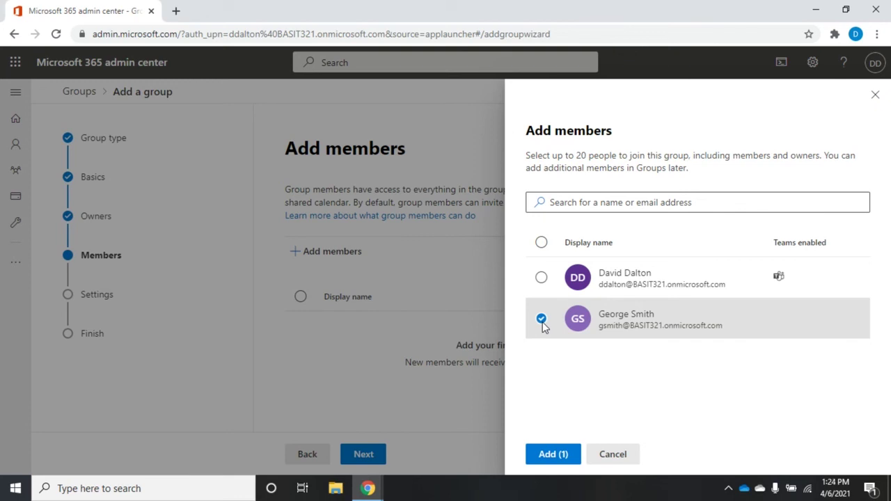
pyautogui.click(548, 455)
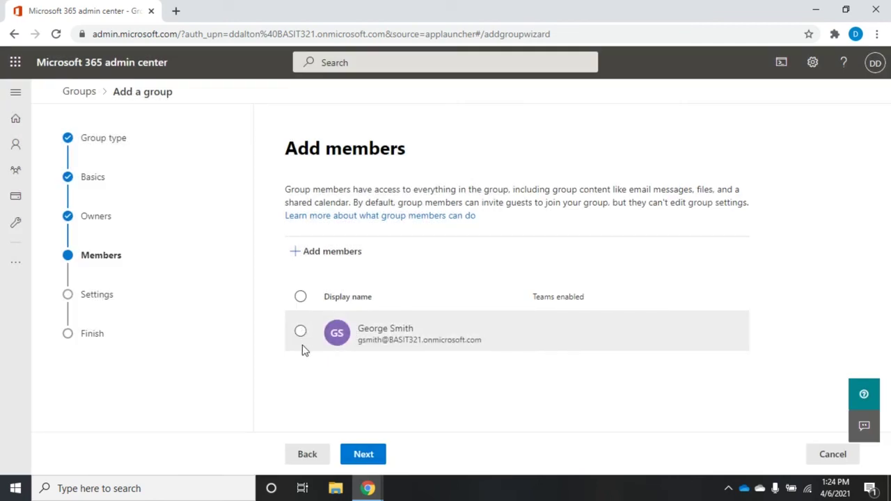
# Set the group email address to 'sales' and leave privacy as Public
pyautogui.click(357, 456)
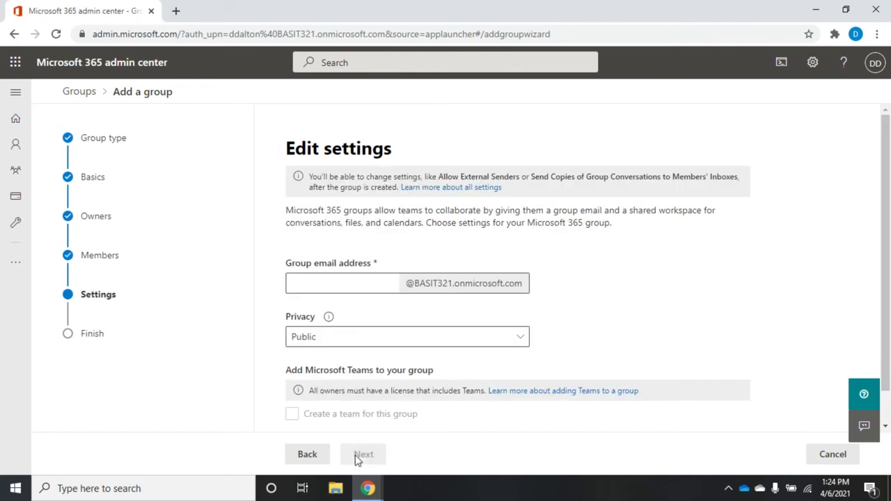
pyautogui.click(308, 284)
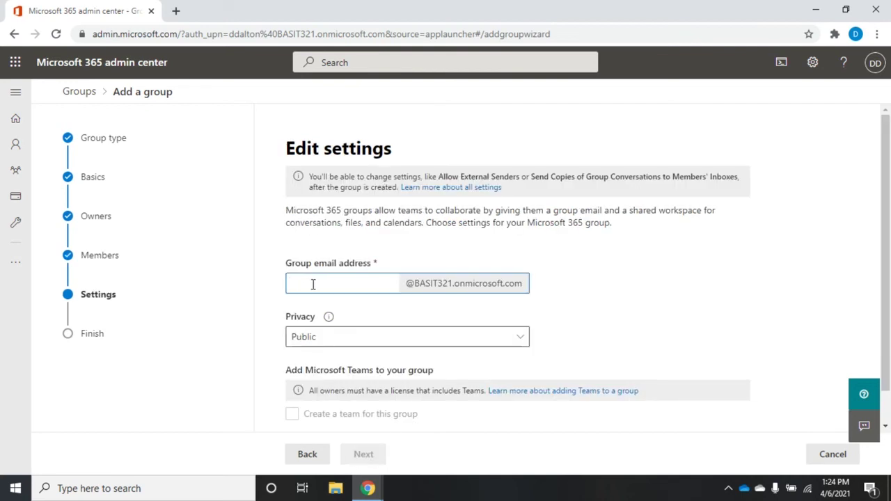
pyautogui.write('sales')
pyautogui.click(454, 284)
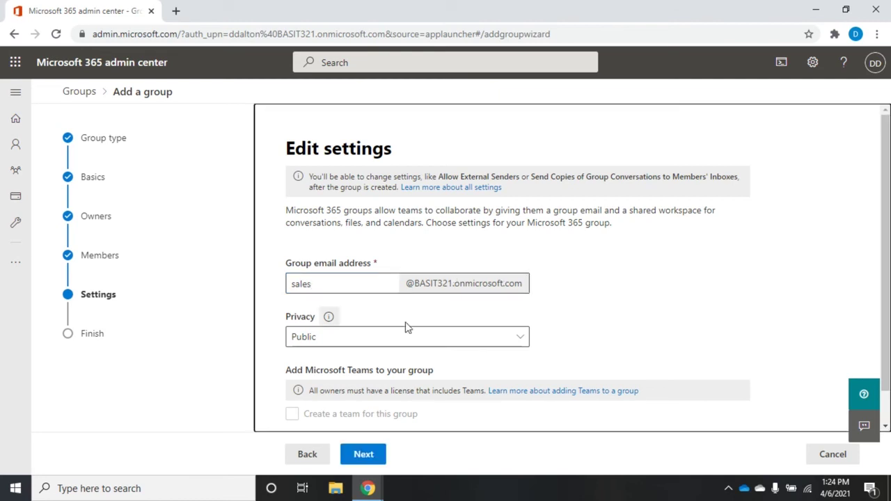
pyautogui.click(428, 343)
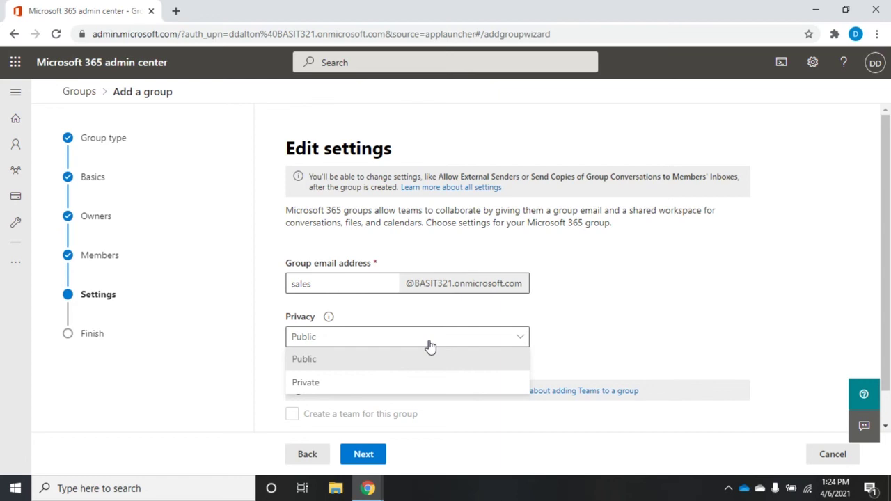
pyautogui.click(428, 345)
pyautogui.click(887, 235)
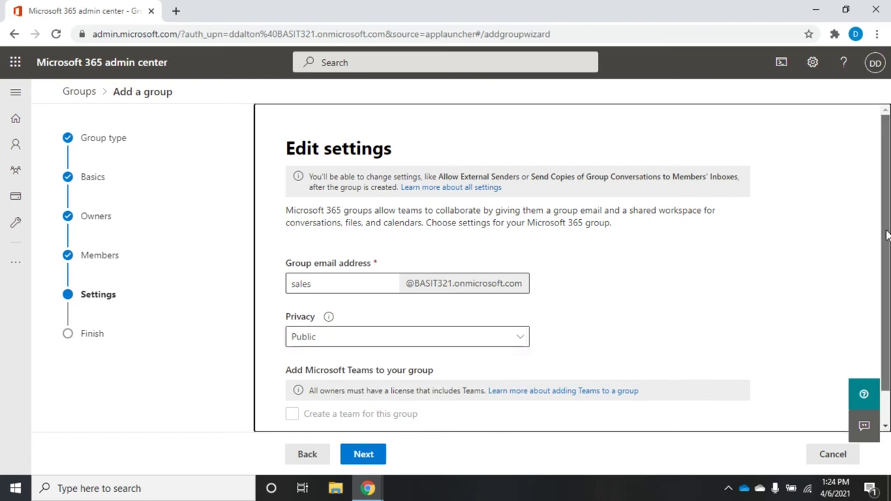
pyautogui.scroll(-1, 887, 236)
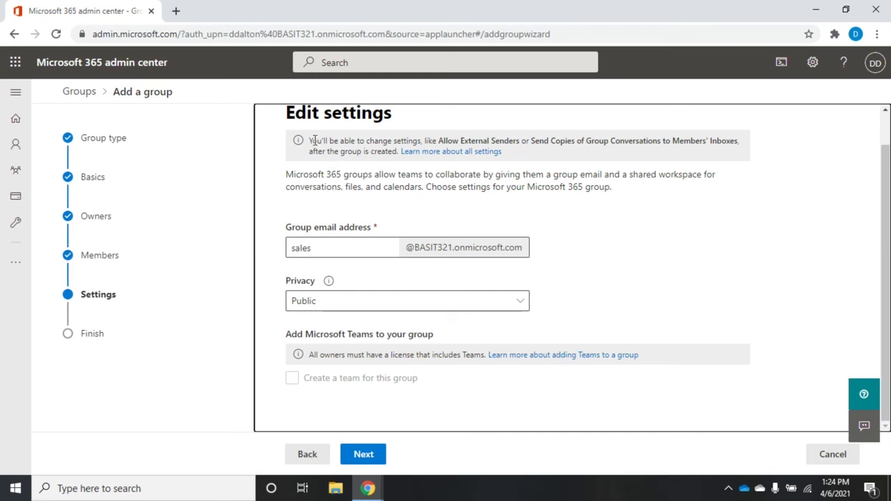
# Scroll through the Sales group's review summary and create the group
pyautogui.click(358, 462)
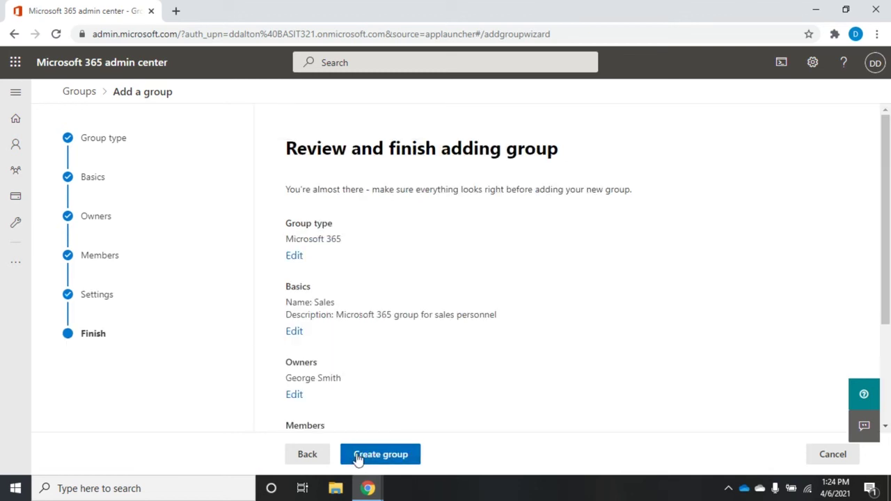
pyautogui.moveTo(887, 234); pyautogui.dragTo(887, 284)
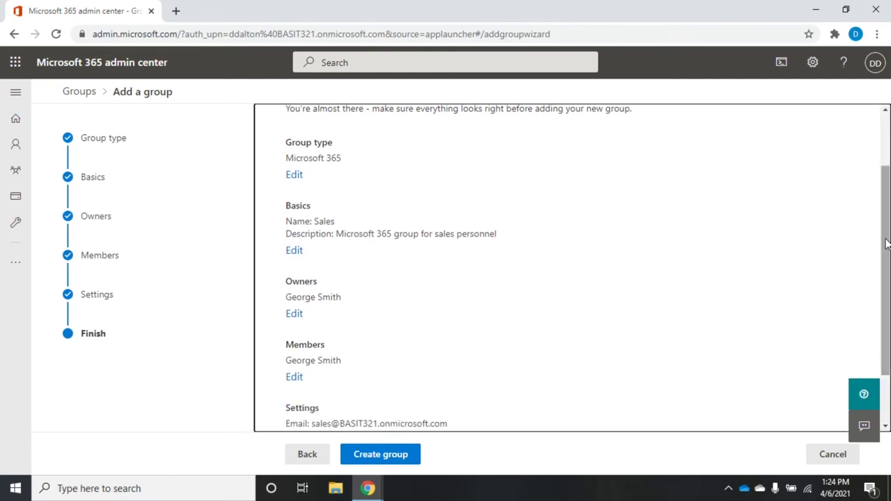
pyautogui.moveTo(886, 243); pyautogui.dragTo(887, 289)
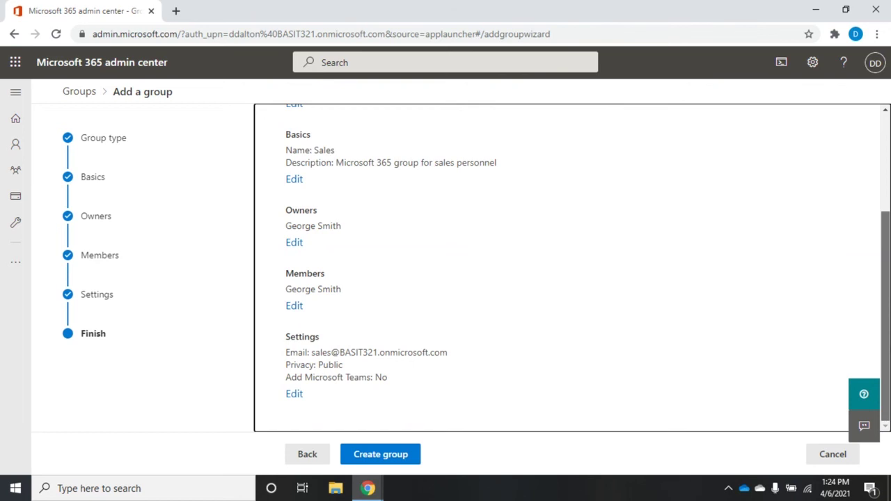
pyautogui.click(388, 463)
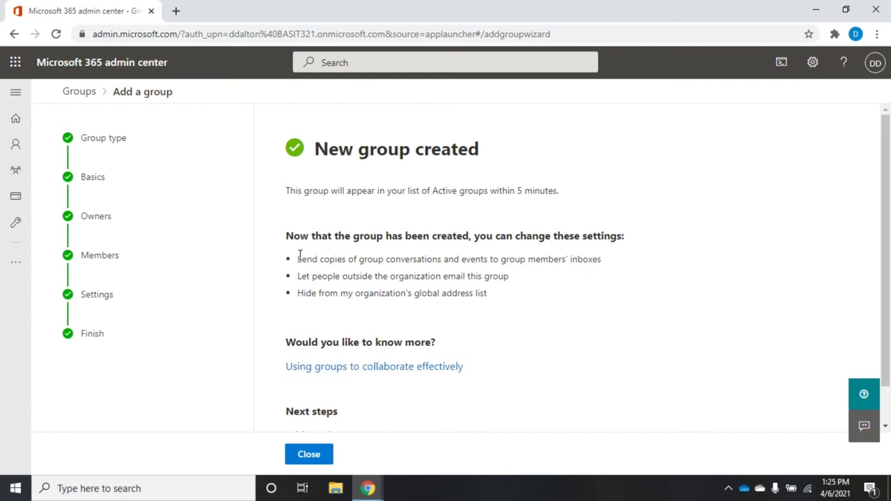
# Close the wizard, open Sales from Active groups and view its Members tab
pyautogui.click(309, 457)
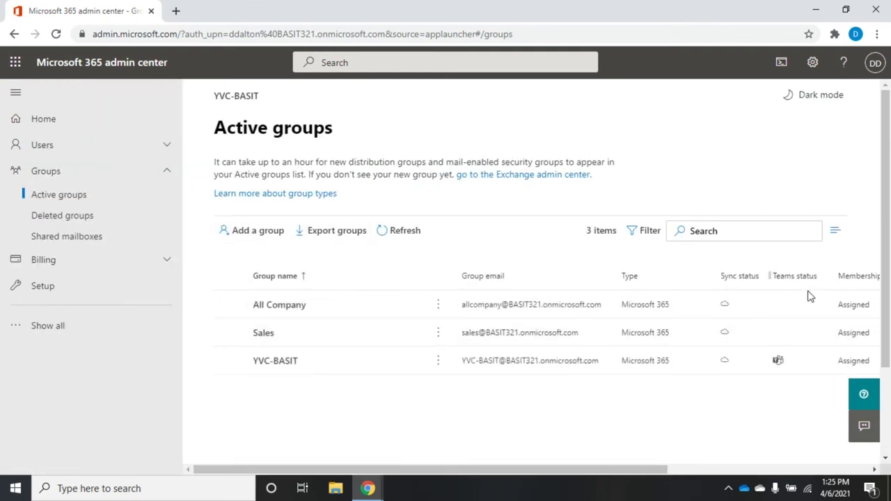
pyautogui.click(263, 335)
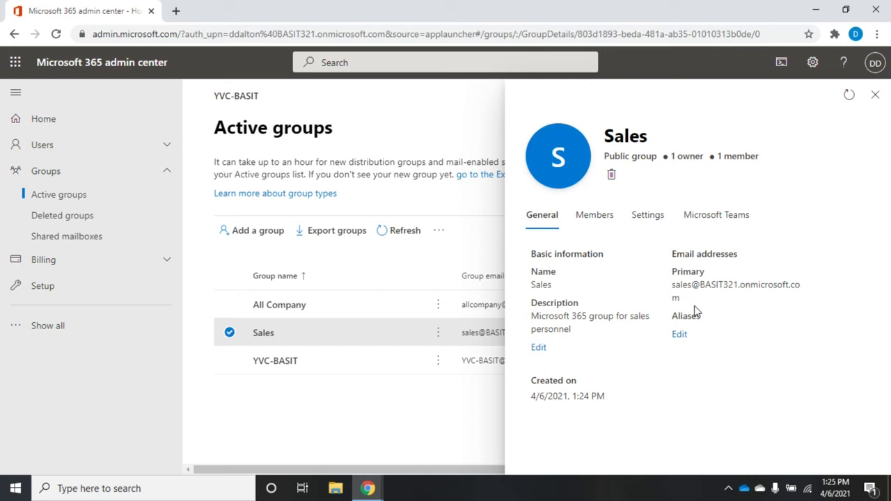
pyautogui.click(594, 217)
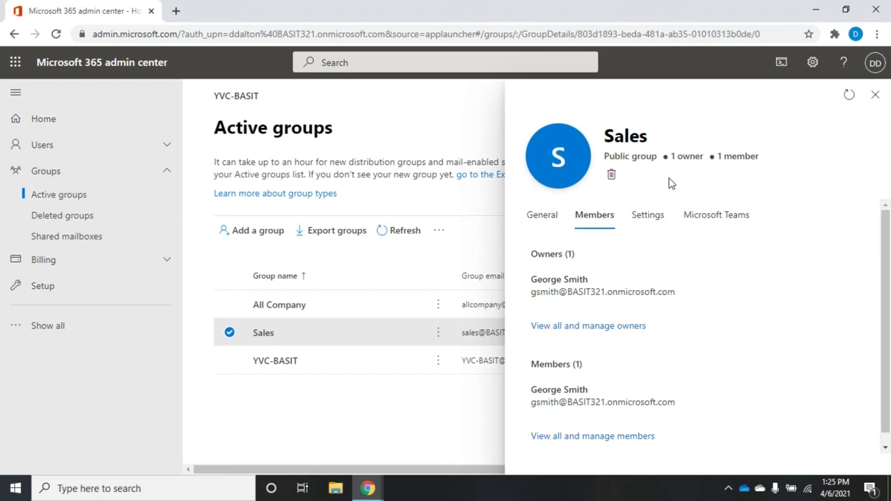
pyautogui.click(648, 216)
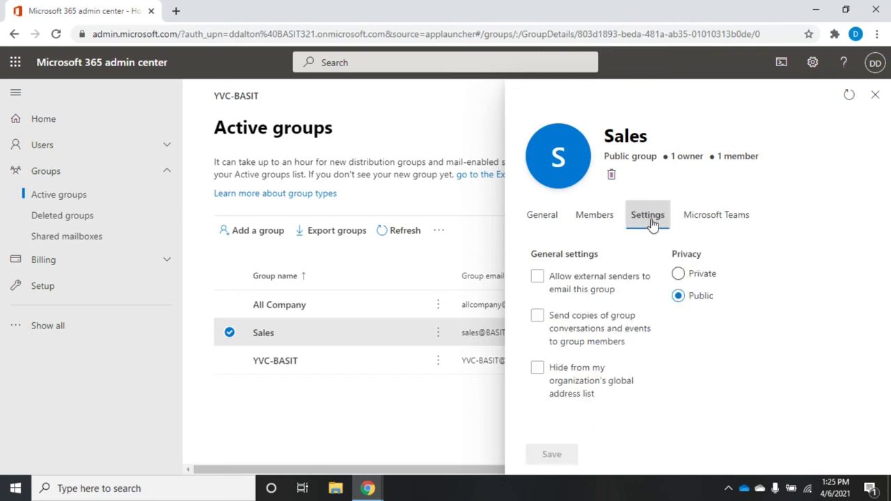
pyautogui.click(552, 286)
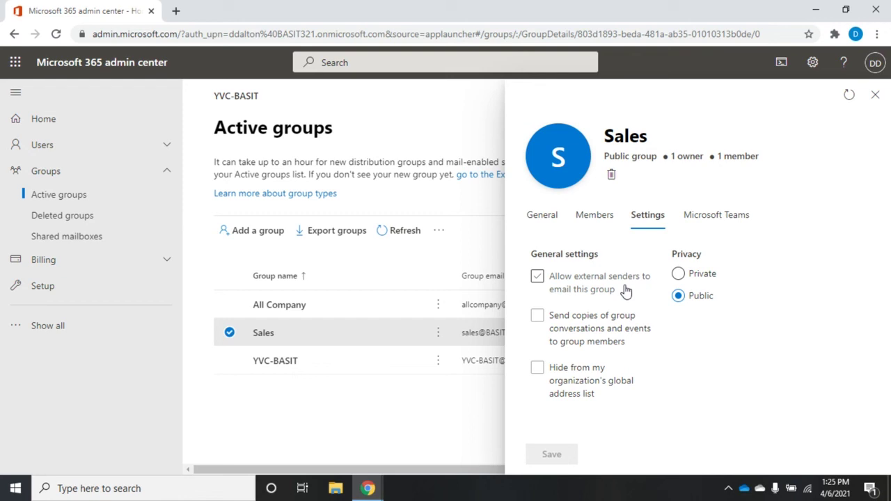
pyautogui.click(596, 287)
pyautogui.click(552, 343)
pyautogui.click(566, 347)
pyautogui.click(626, 342)
pyautogui.click(630, 335)
pyautogui.click(547, 392)
pyautogui.click(614, 370)
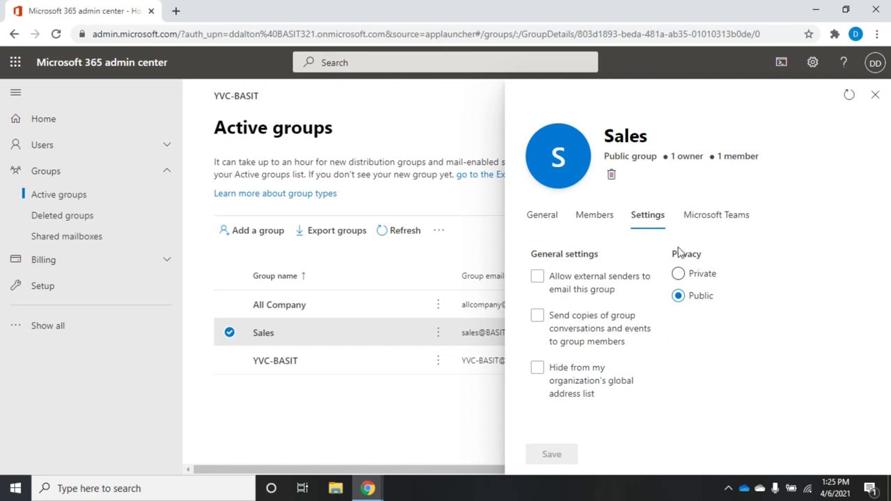
pyautogui.click(707, 227)
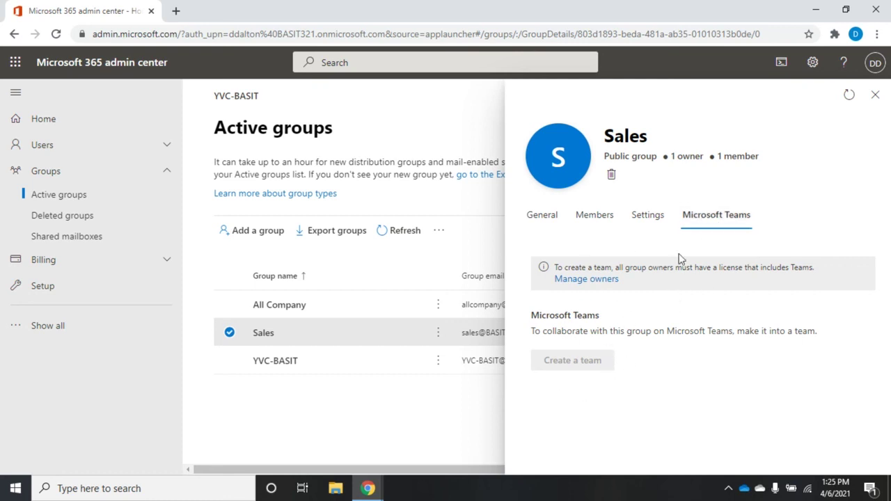
pyautogui.click(587, 220)
pyautogui.click(546, 222)
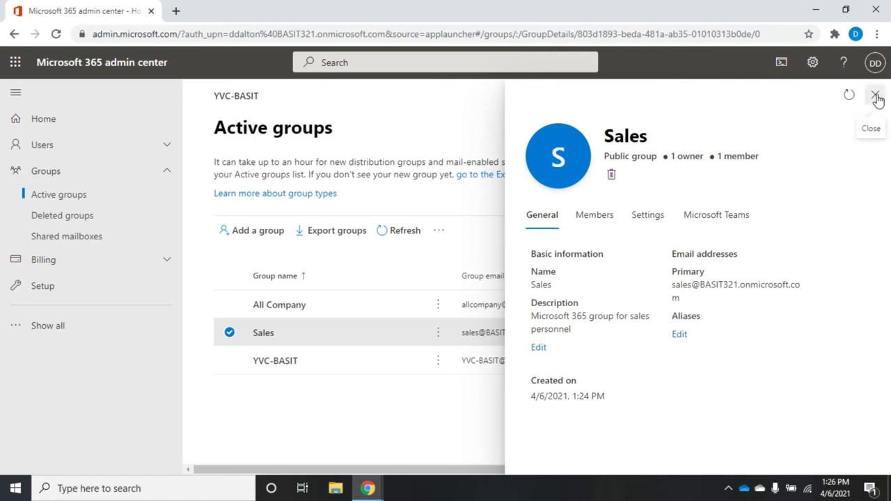
# Close the Sales details pane, show all navigation sections and collapse Groups
pyautogui.click(876, 97)
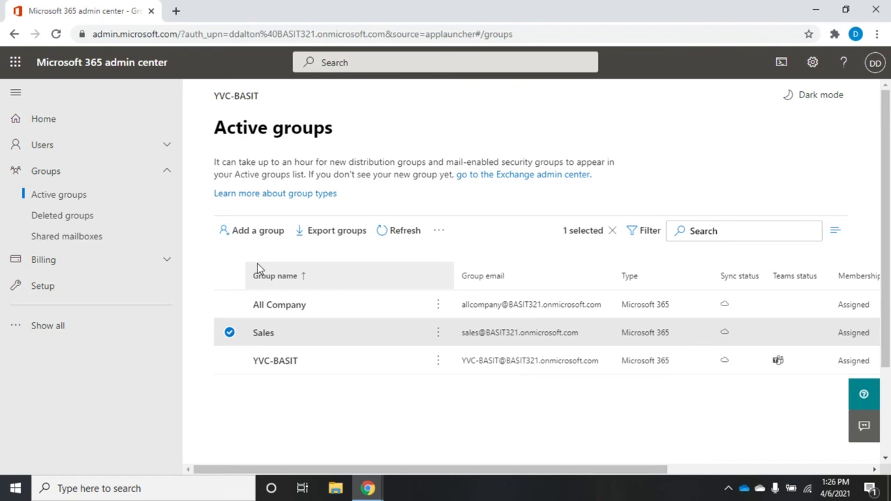
pyautogui.click(441, 234)
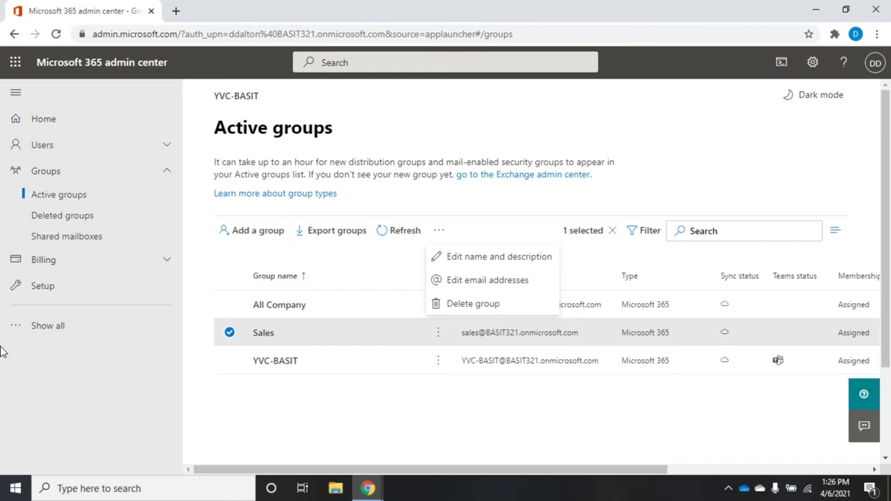
pyautogui.click(19, 334)
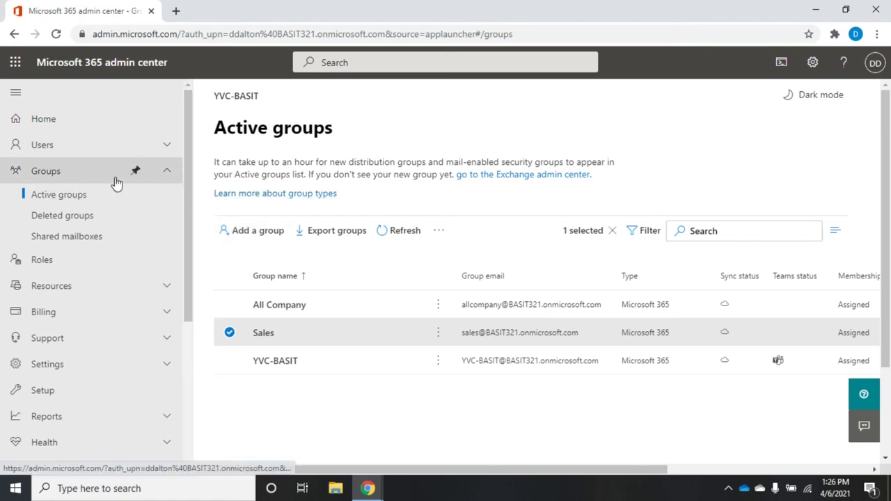
pyautogui.click(166, 172)
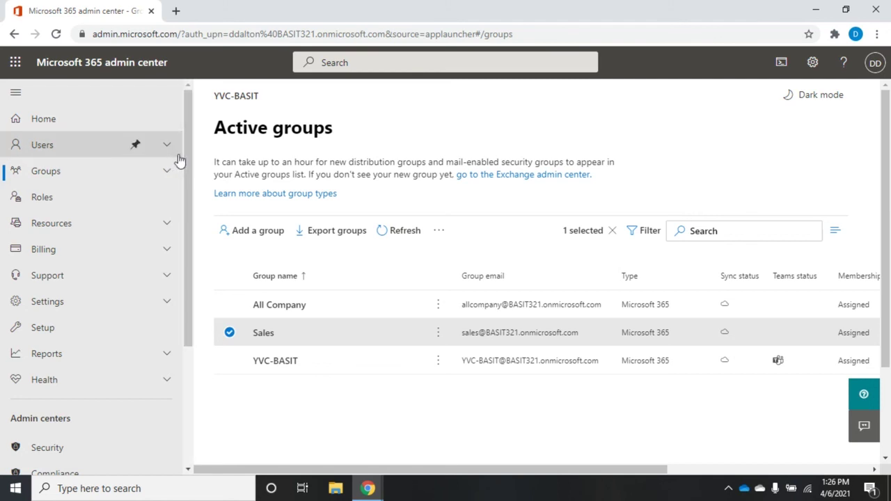
# Go to Azure Active Directory under Admin centers, and postpone the 'Help us protect your account' security setup
pyautogui.moveTo(191, 174); pyautogui.dragTo(193, 99)
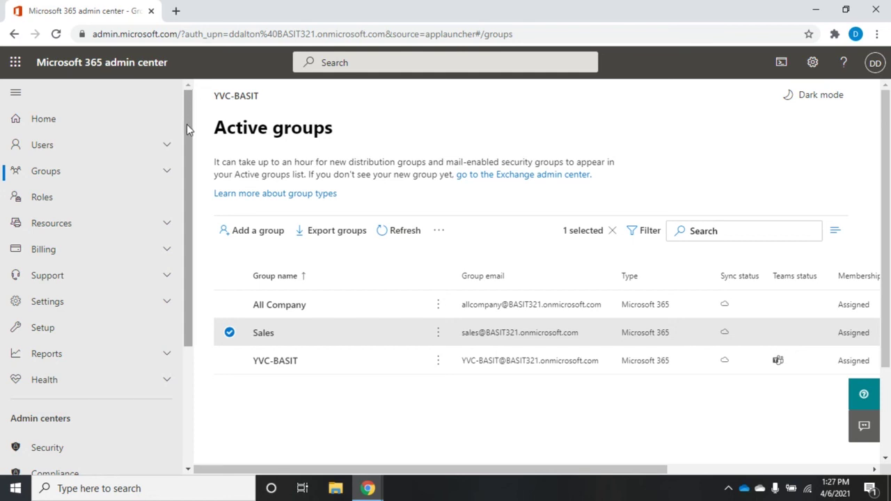
pyautogui.moveTo(186, 124); pyautogui.dragTo(190, 275)
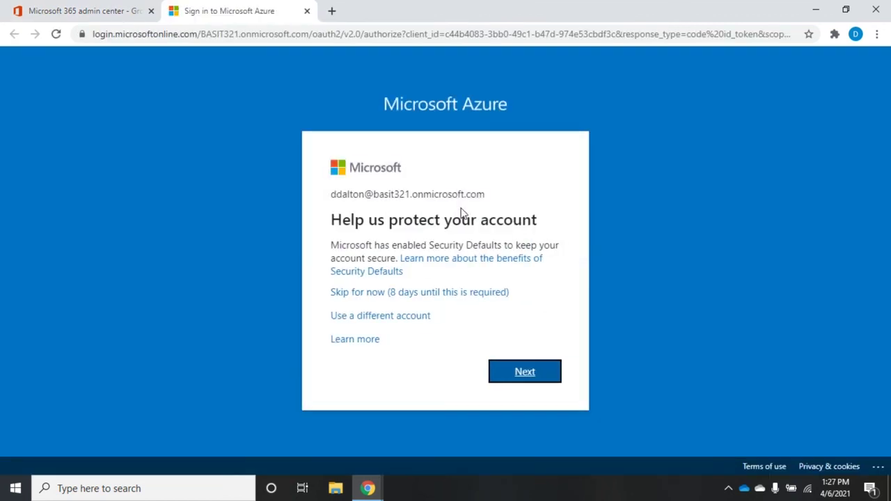
pyautogui.click(391, 295)
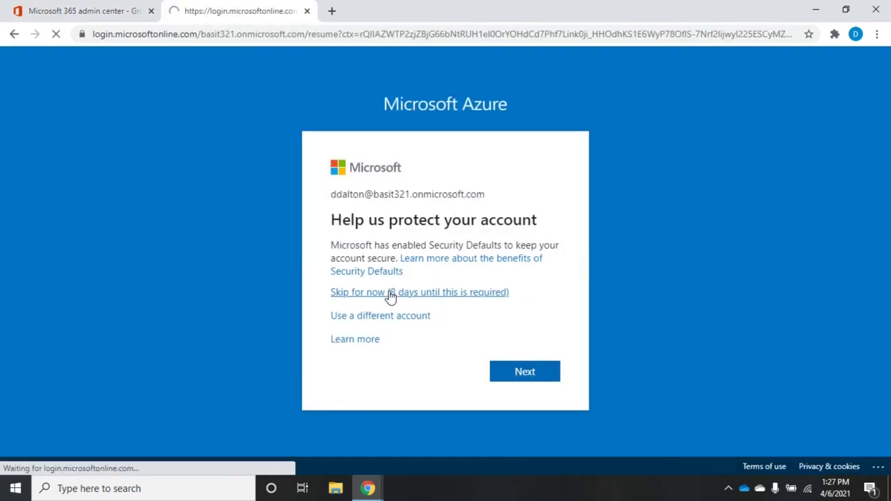
# Answer No to 'Stay signed in', then show the All users page listing two members
pyautogui.click(432, 348)
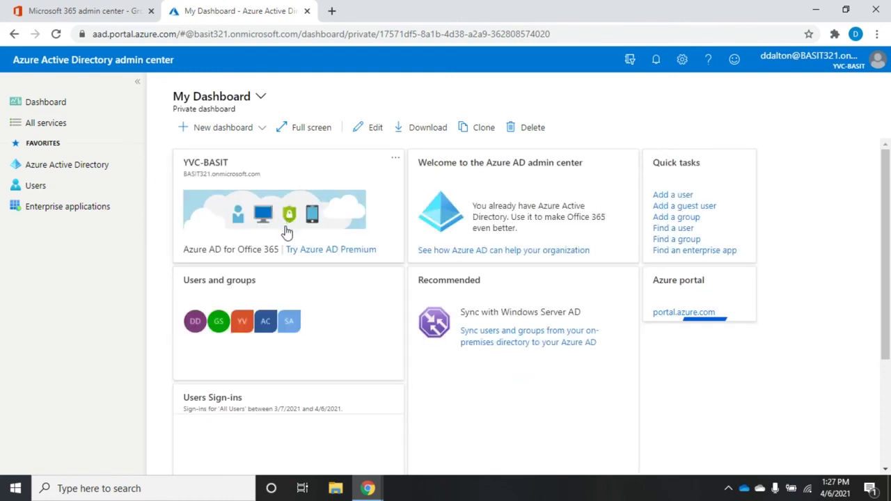
pyautogui.click(34, 187)
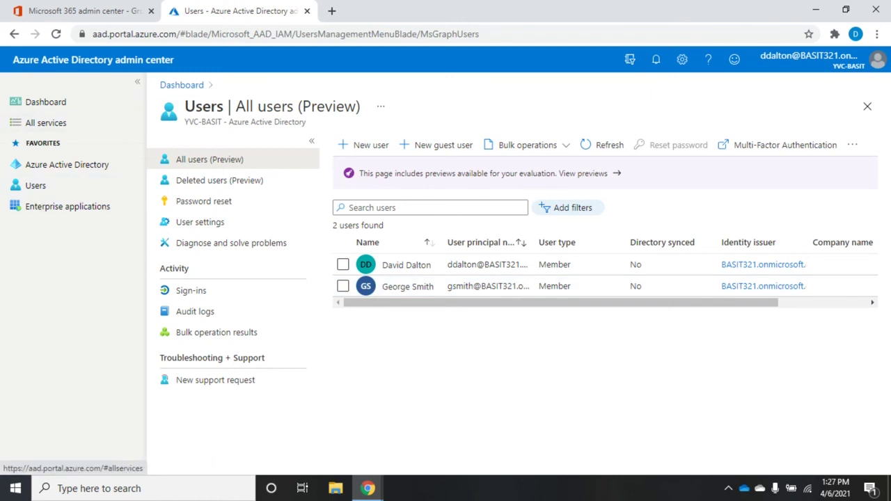
pyautogui.click(60, 10)
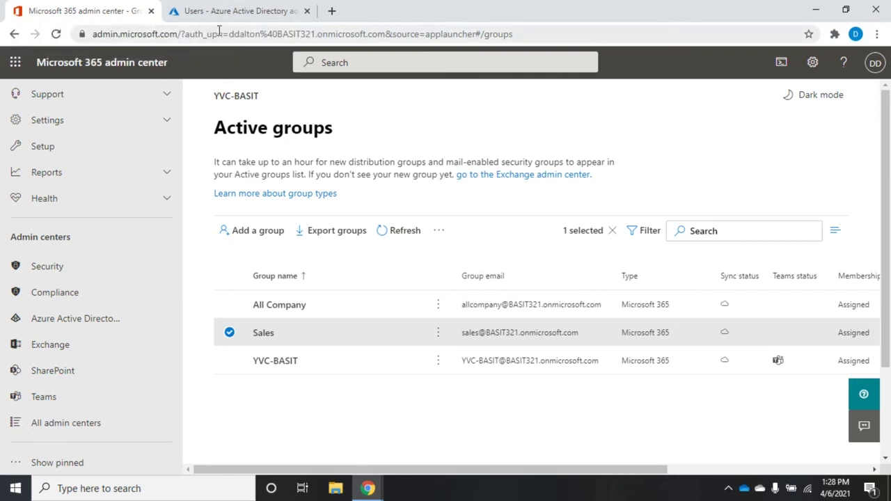
pyautogui.click(225, 11)
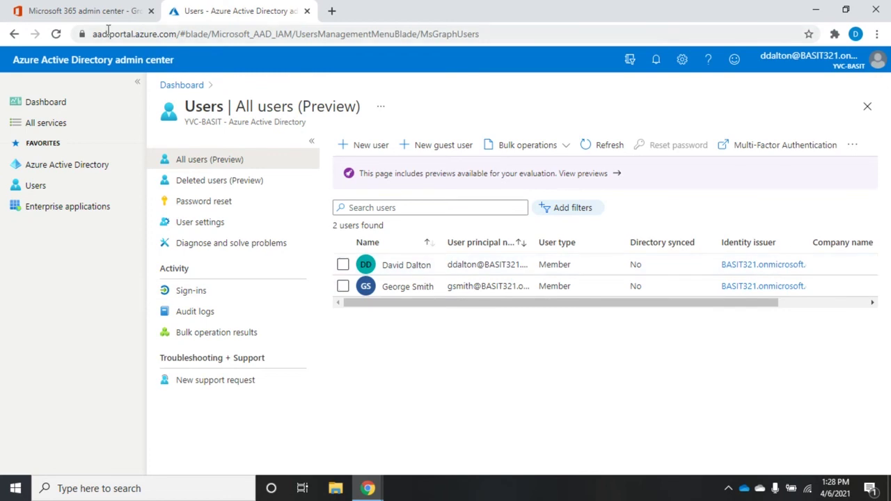
pyautogui.click(56, 13)
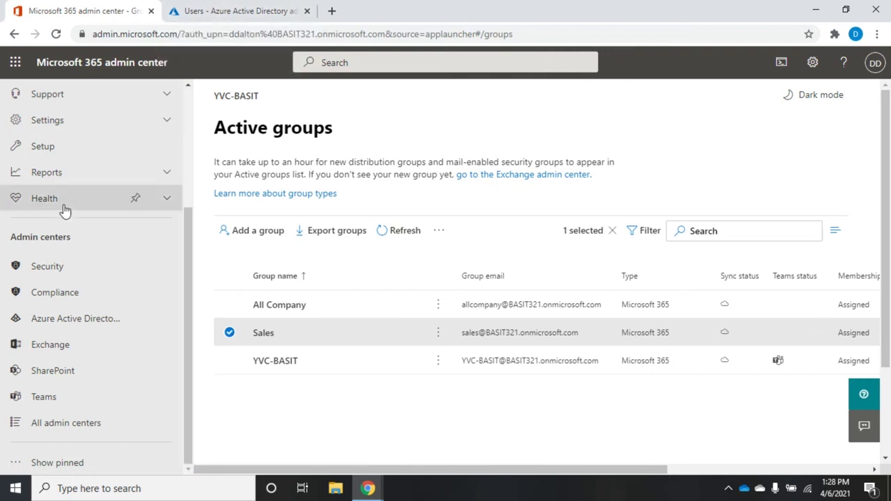
pyautogui.click(264, 14)
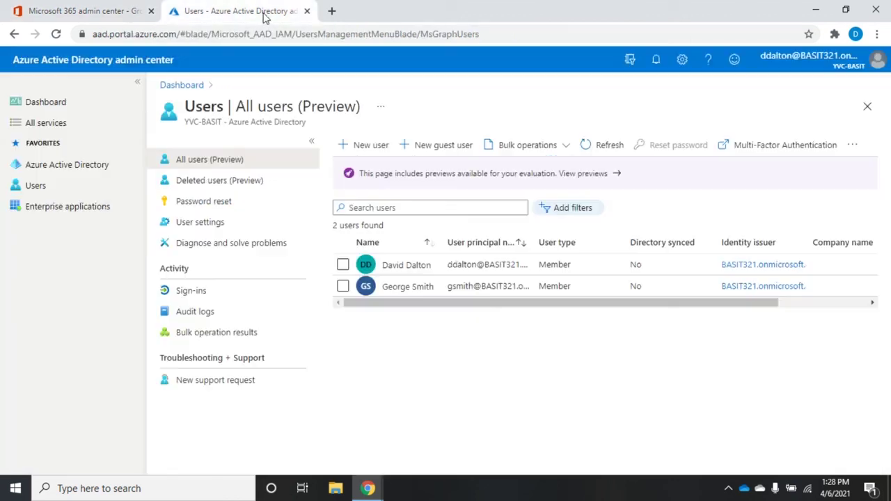